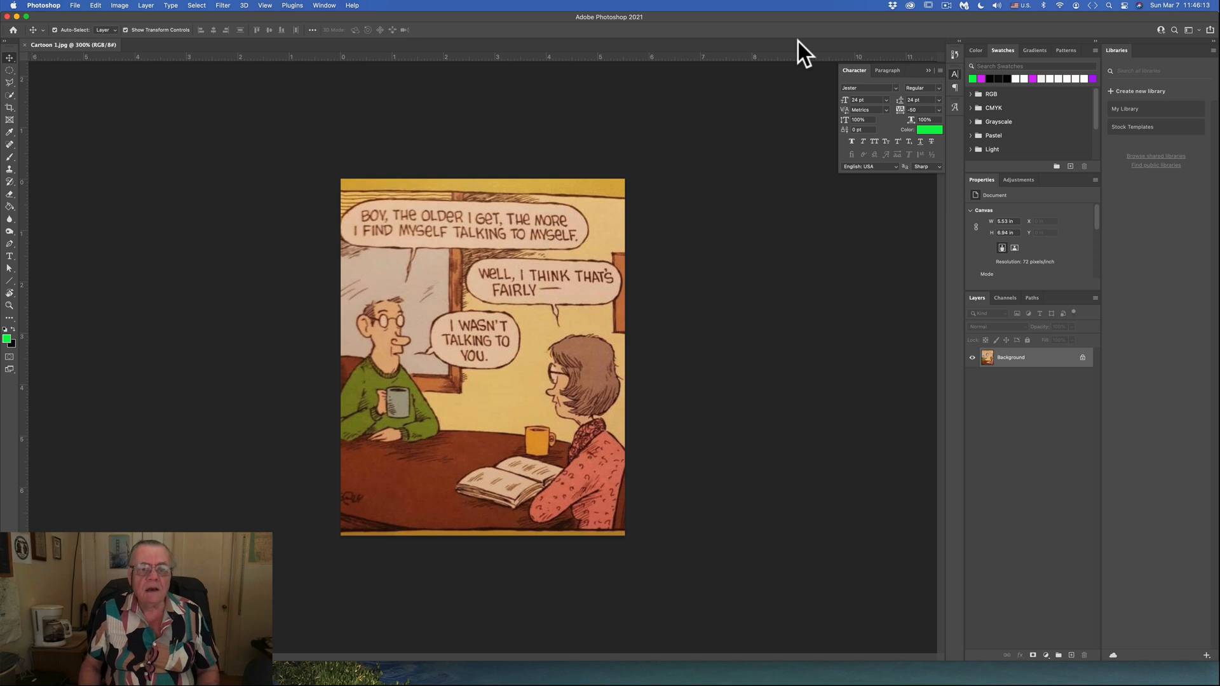
Apply the Camera Raw Filter to neutralize the cartoon's colour cast with the White Balance eyedropper and raise Saturation to +42
click(223, 5)
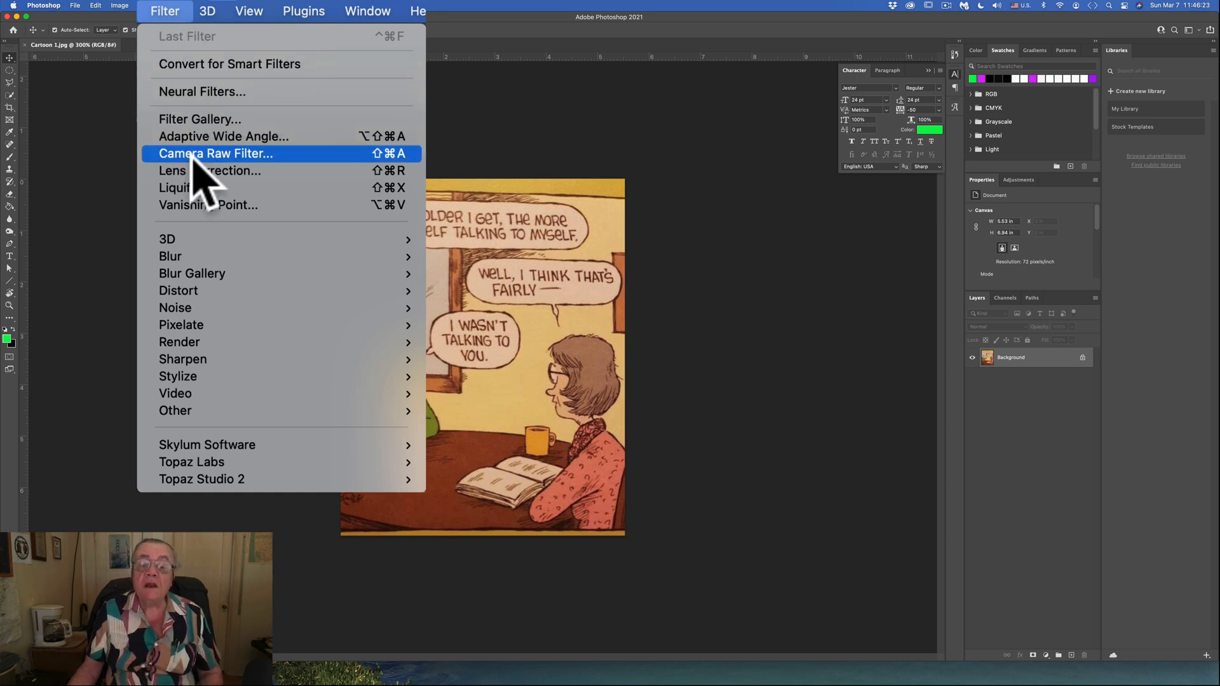
click(220, 103)
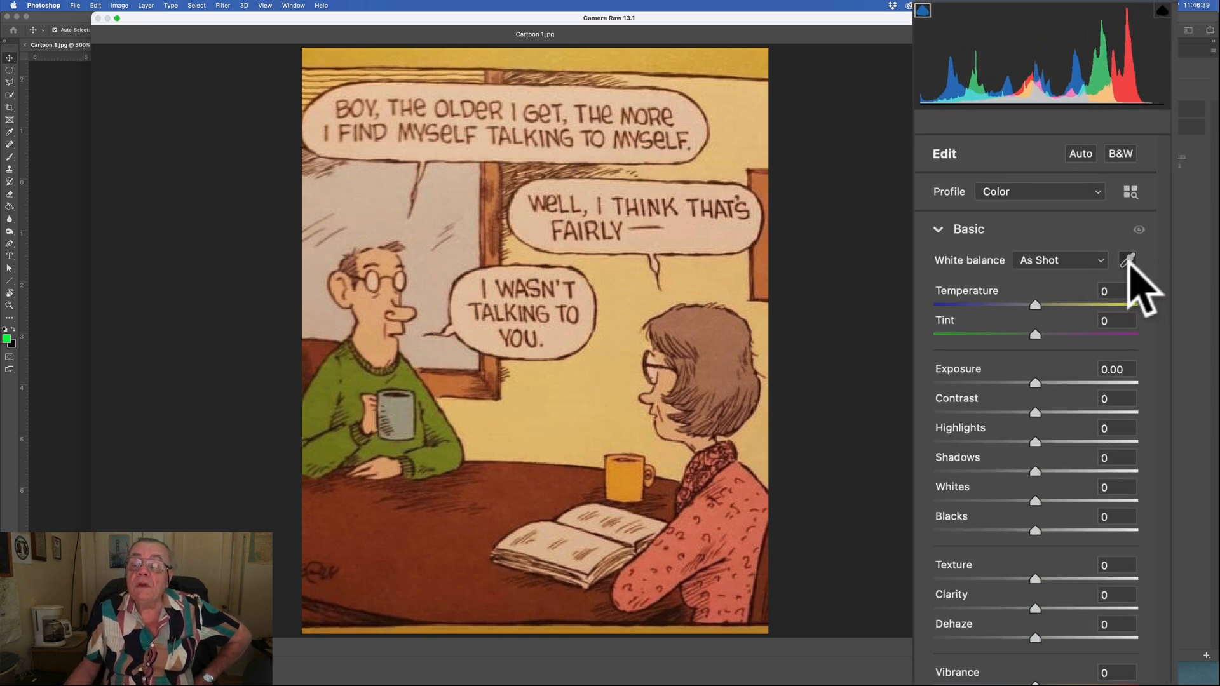
click(1128, 261)
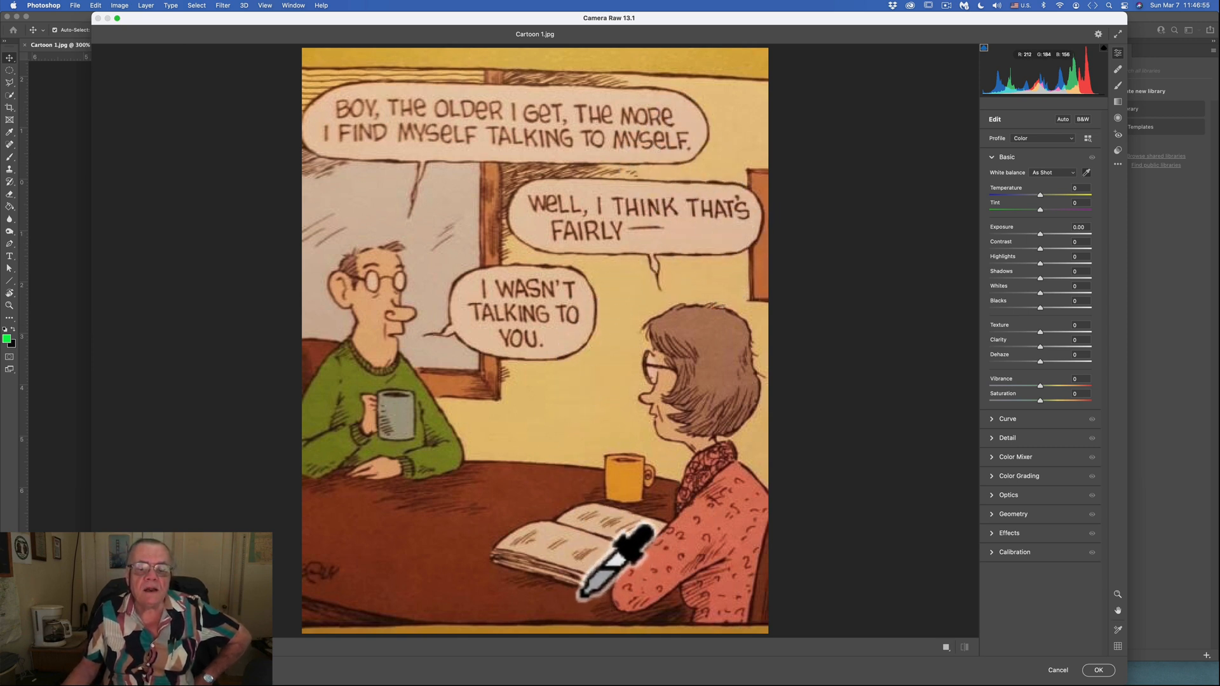
click(687, 289)
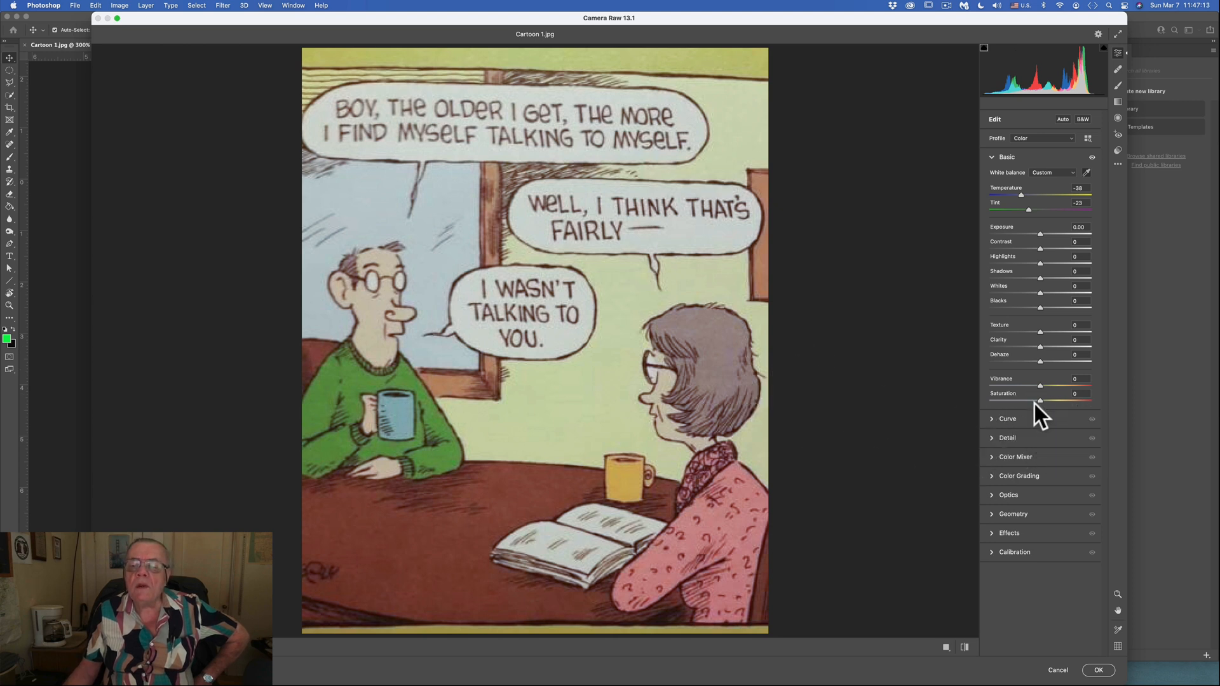
mouse_move(1039, 401)
mouse_down()
mouse_move(1070, 413)
mouse_move(1061, 402)
mouse_up()
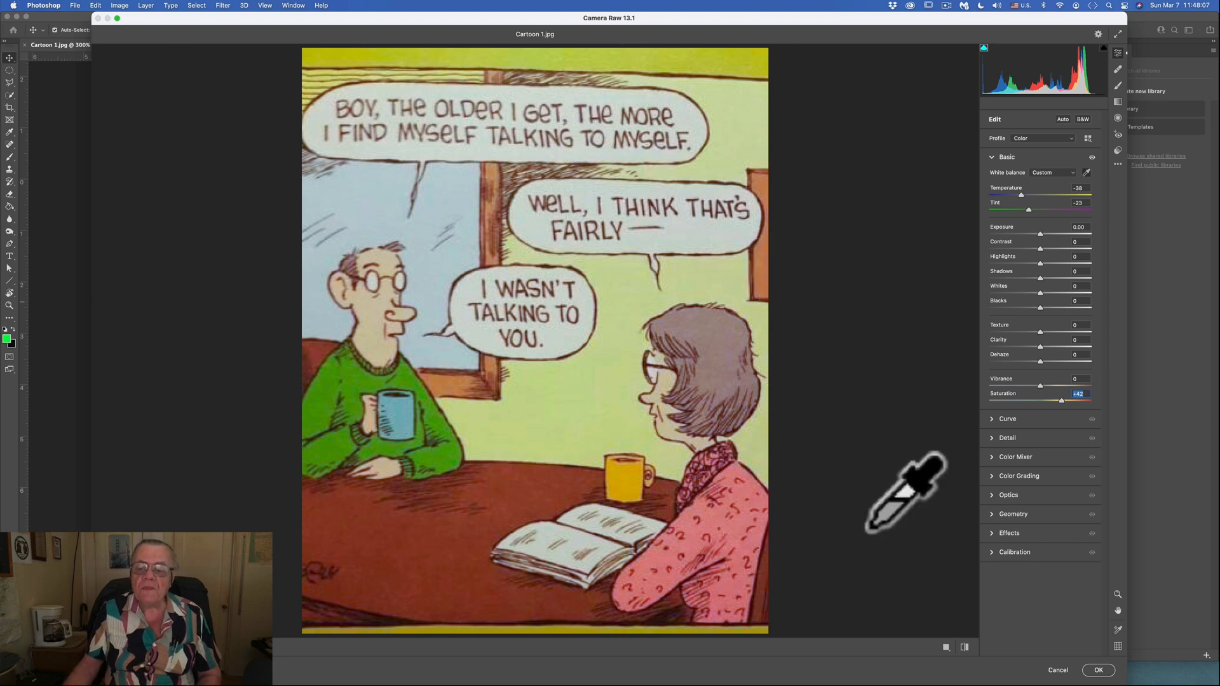
click(1099, 670)
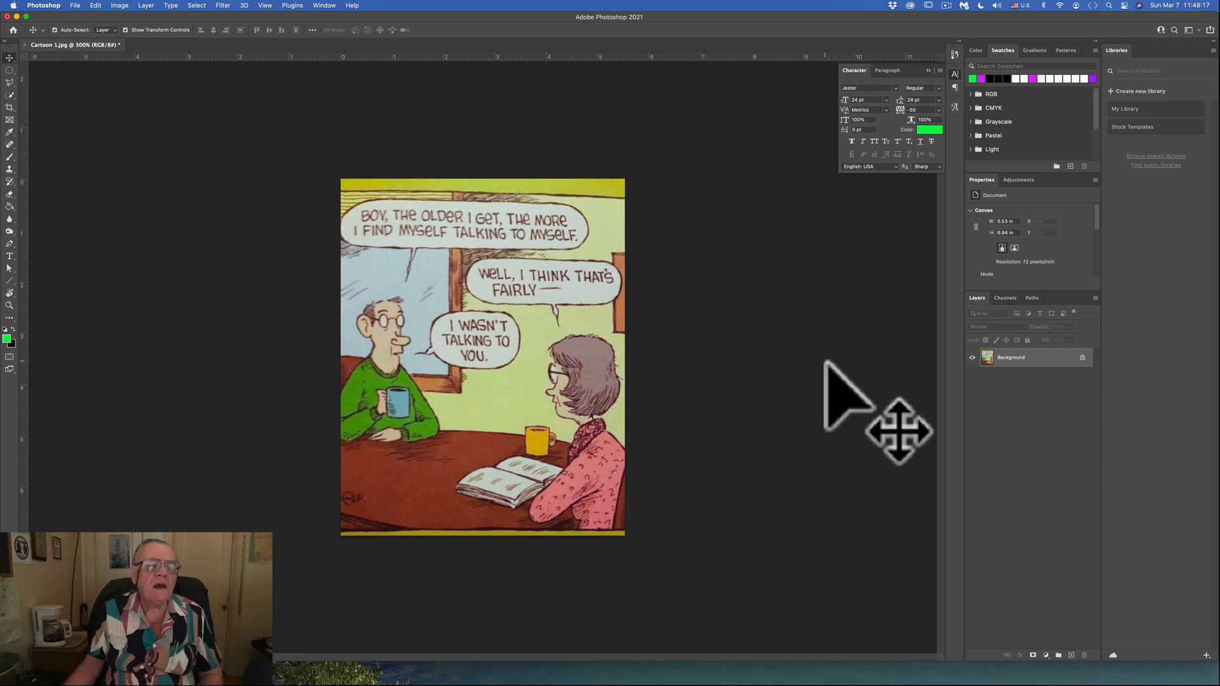
Turn off resampling in Image Size and set the cartoon's height to 7 inches
click(122, 5)
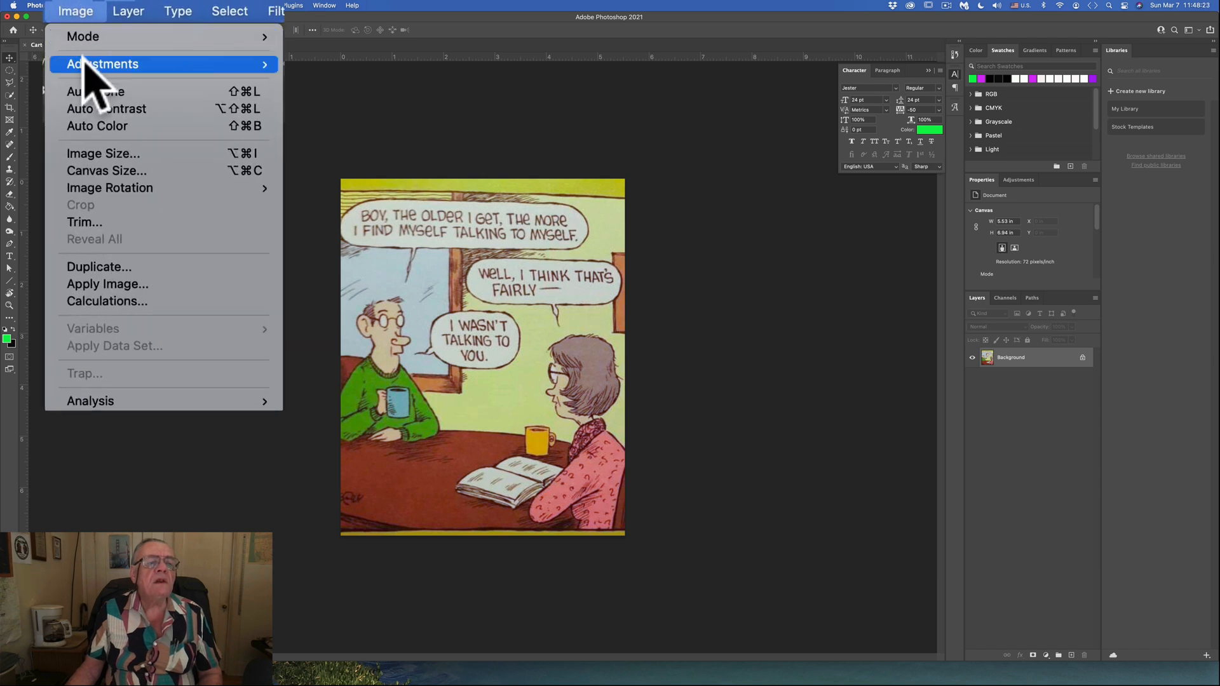
click(108, 122)
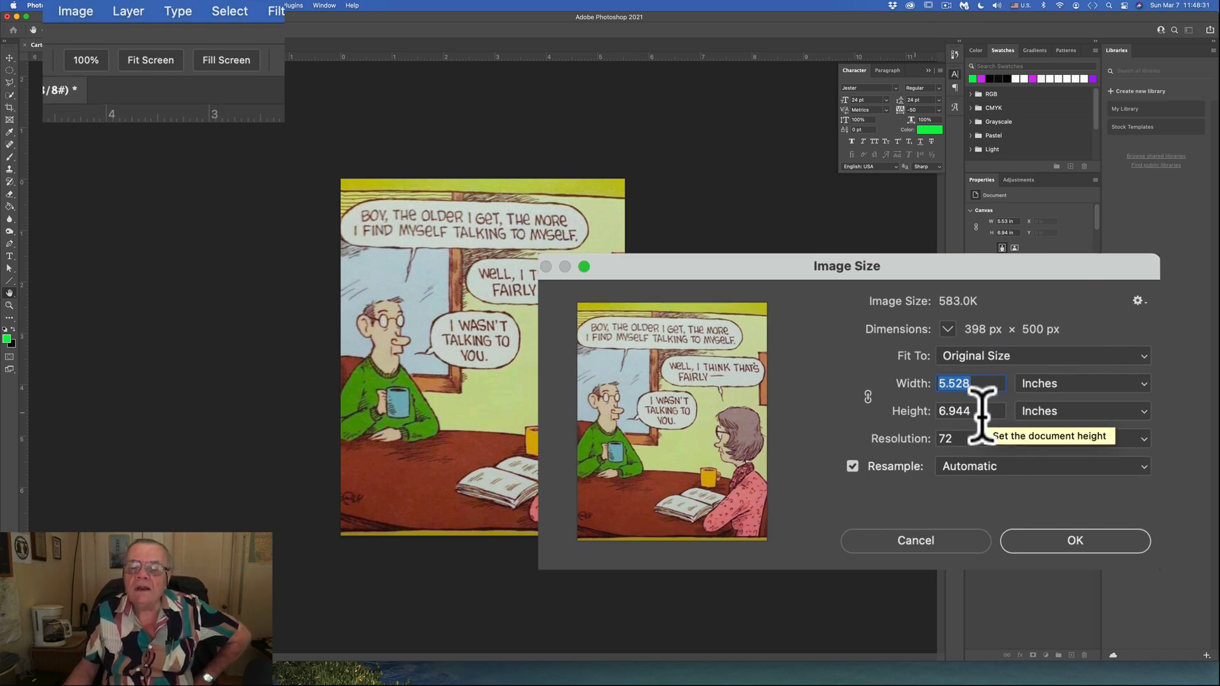
click(852, 466)
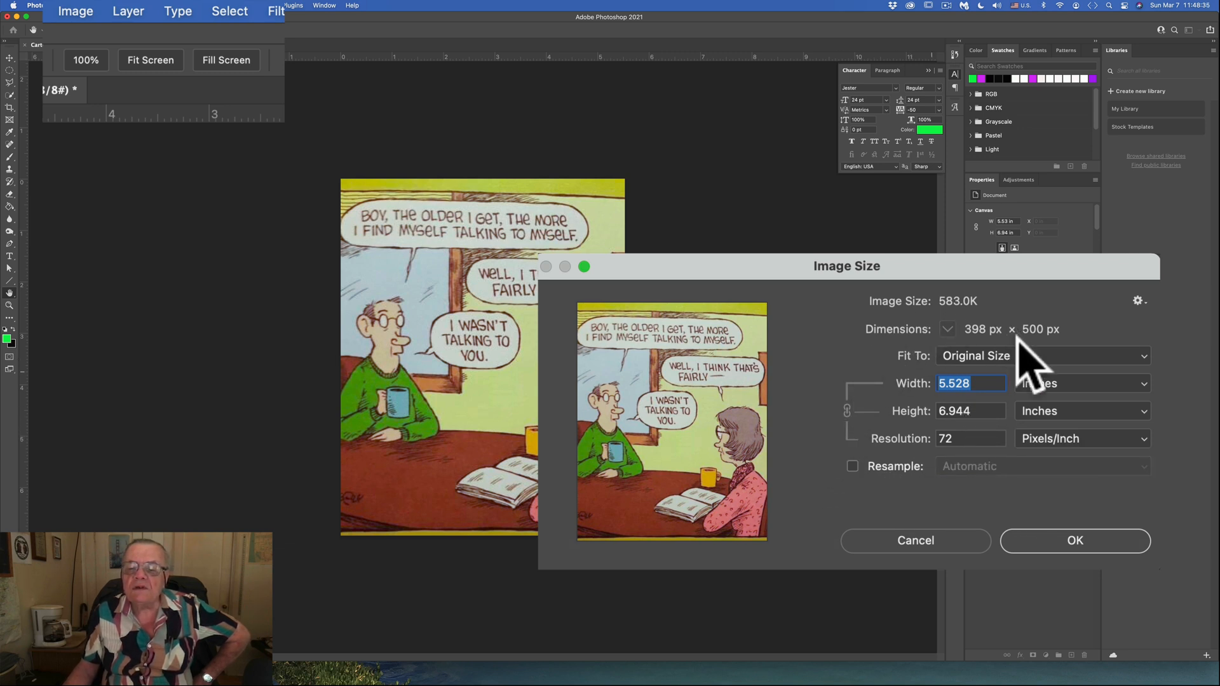
double_click(988, 406)
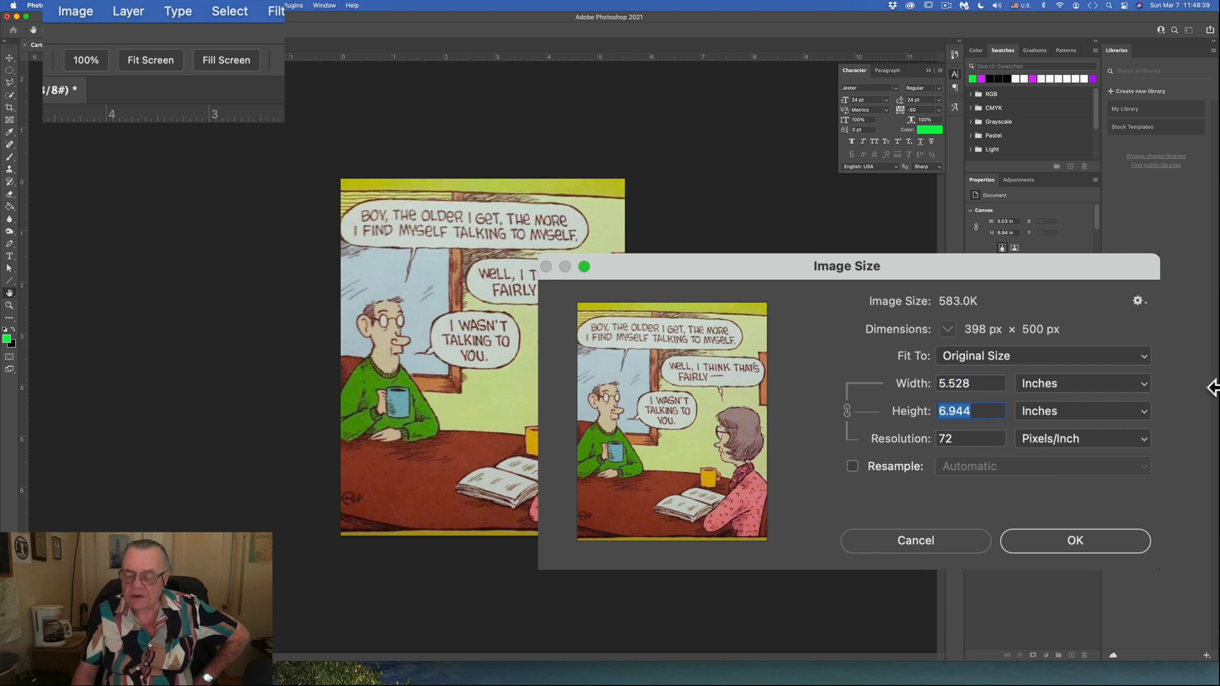
text(7)
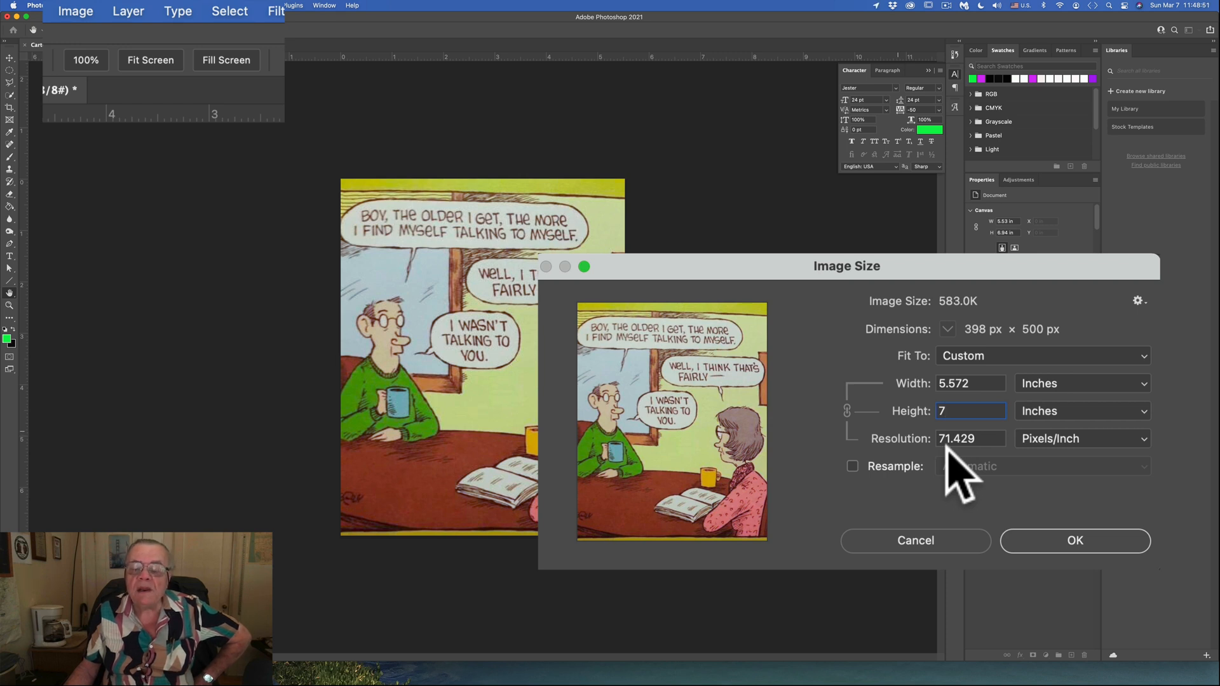
Try resampling the cartoon to 300 pixels/inch with Automatic resampling, and undo the resize
click(852, 466)
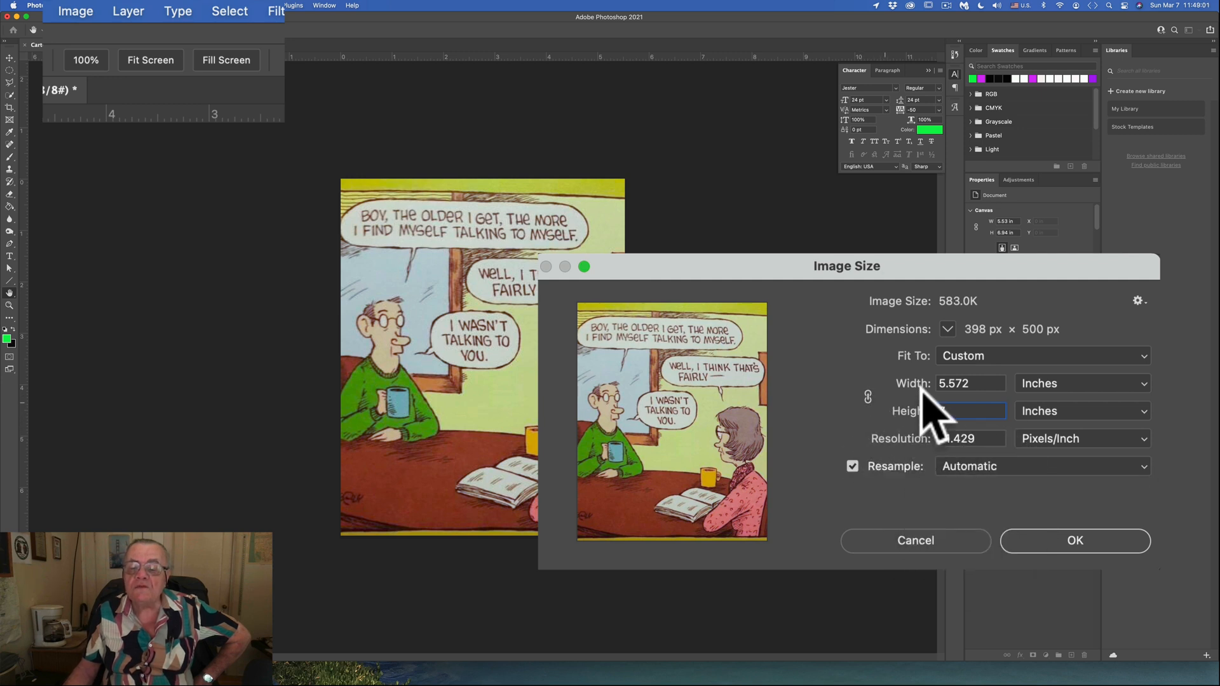
click(973, 437)
double_click(979, 439)
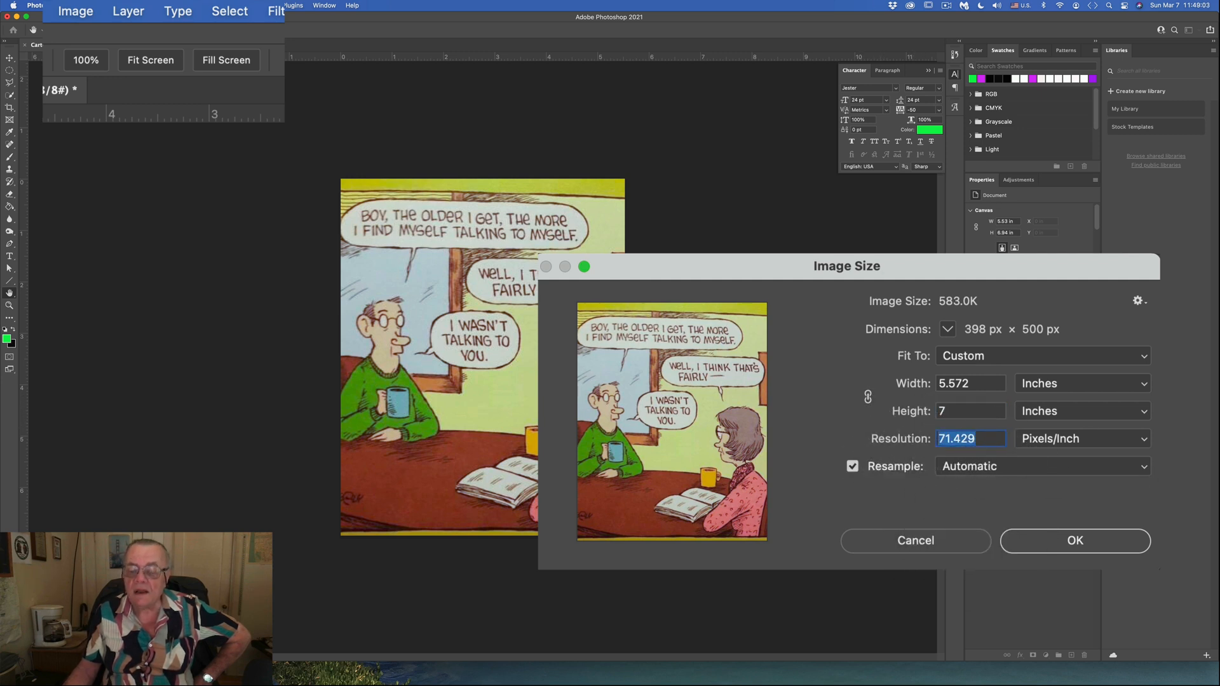
text(300)
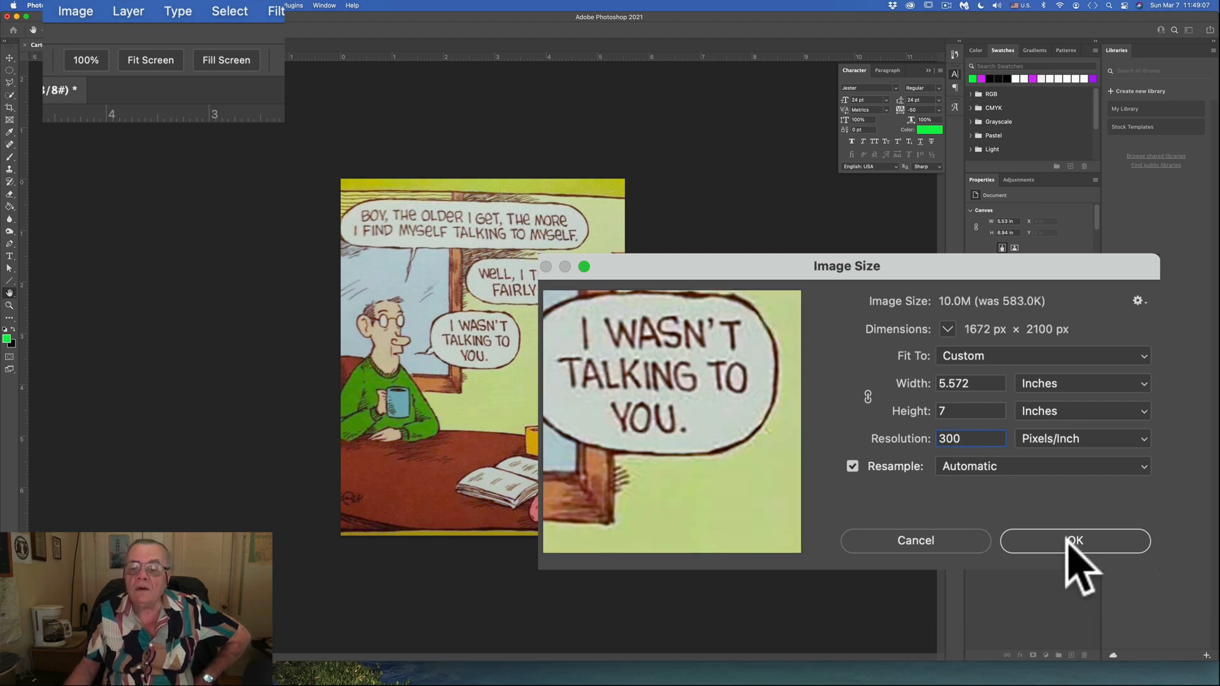
click(958, 476)
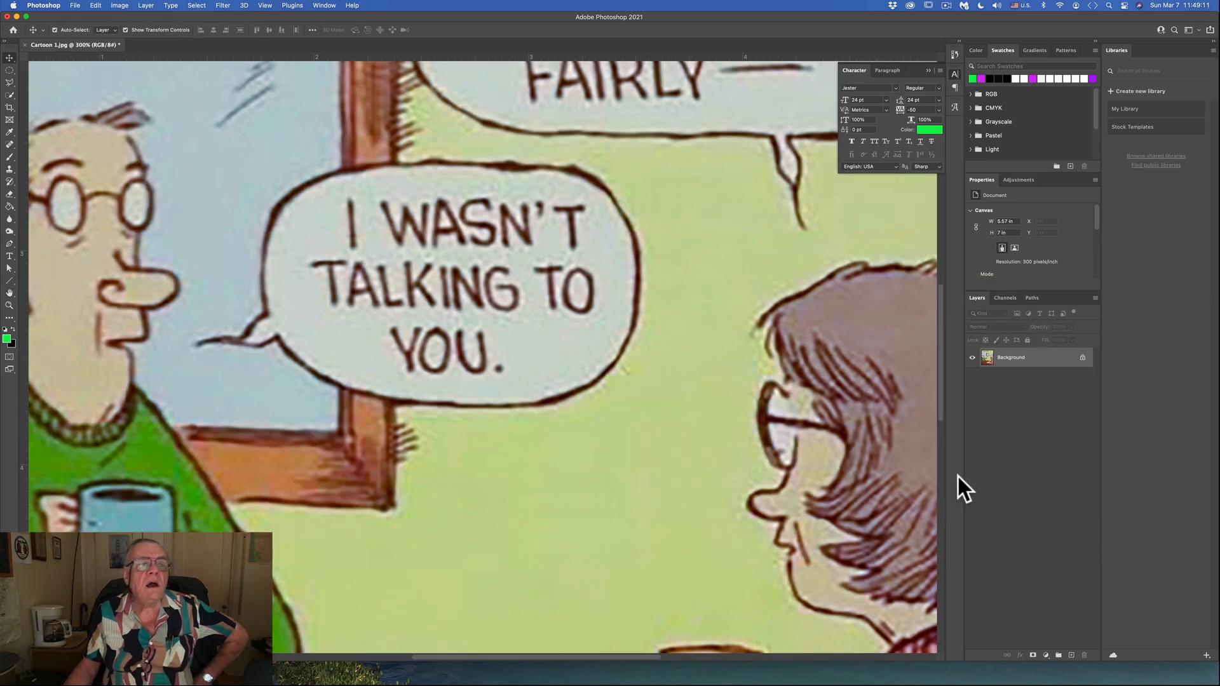
double_click(8, 306)
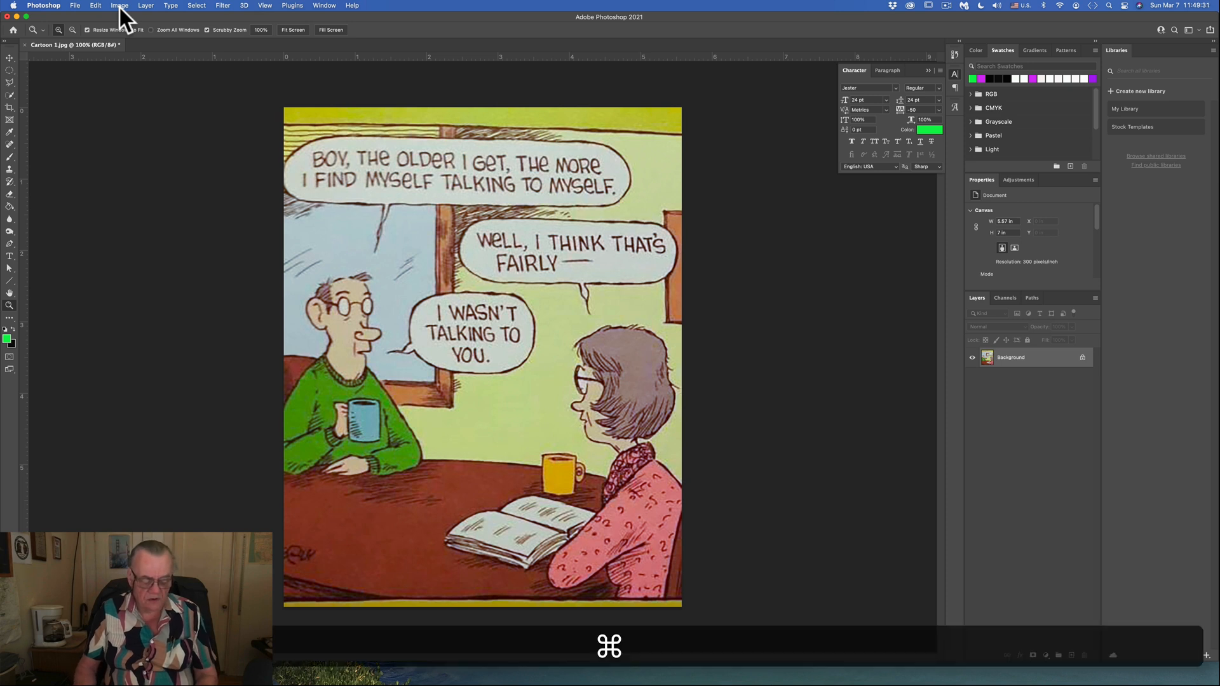
key(super+z)
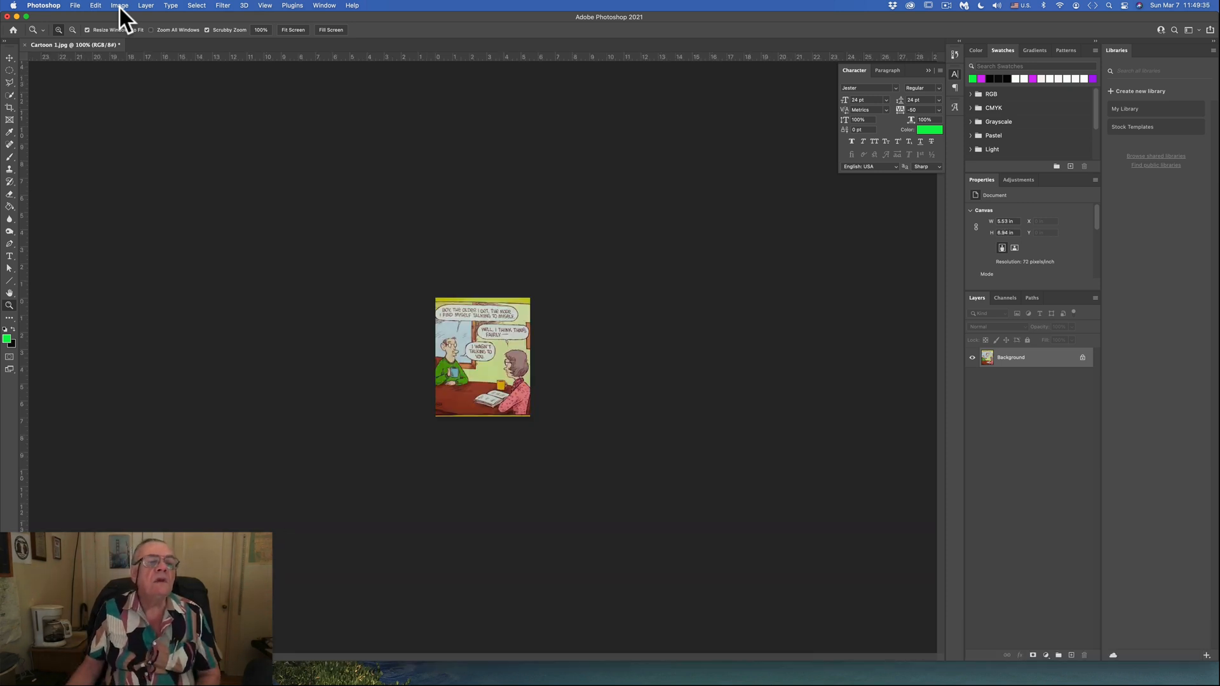
Set the cartoon's resolution to 300 pixels/inch in Image Size with resampling turned off
click(119, 7)
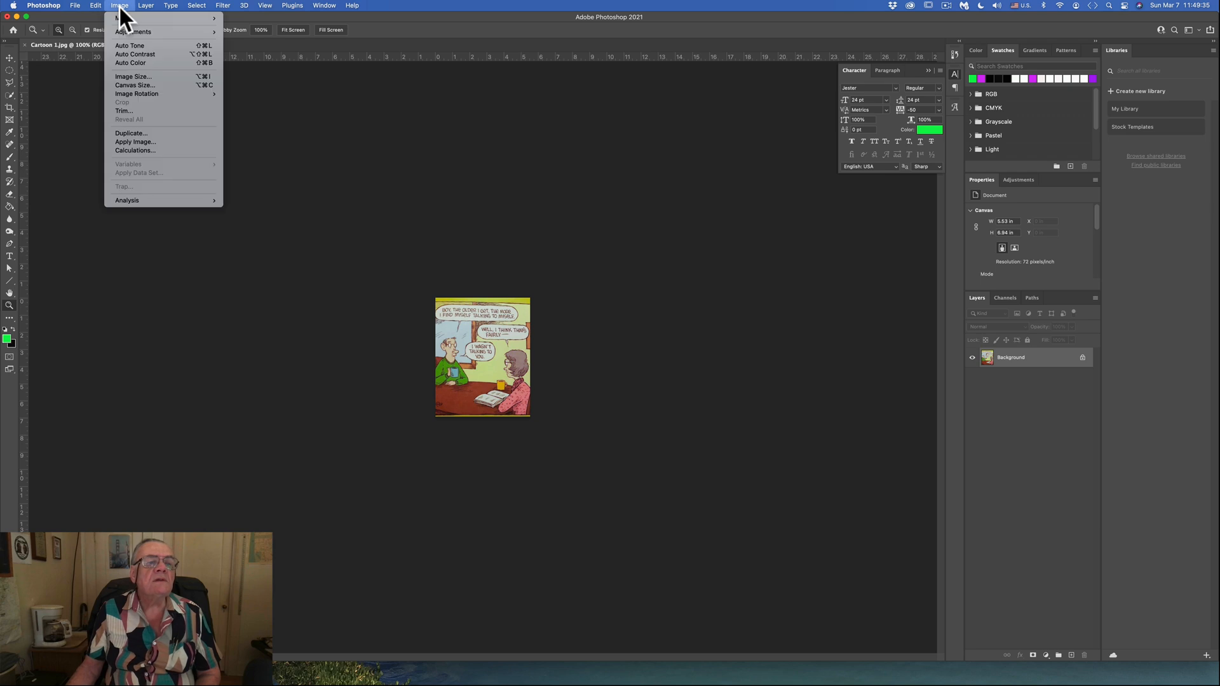
click(128, 75)
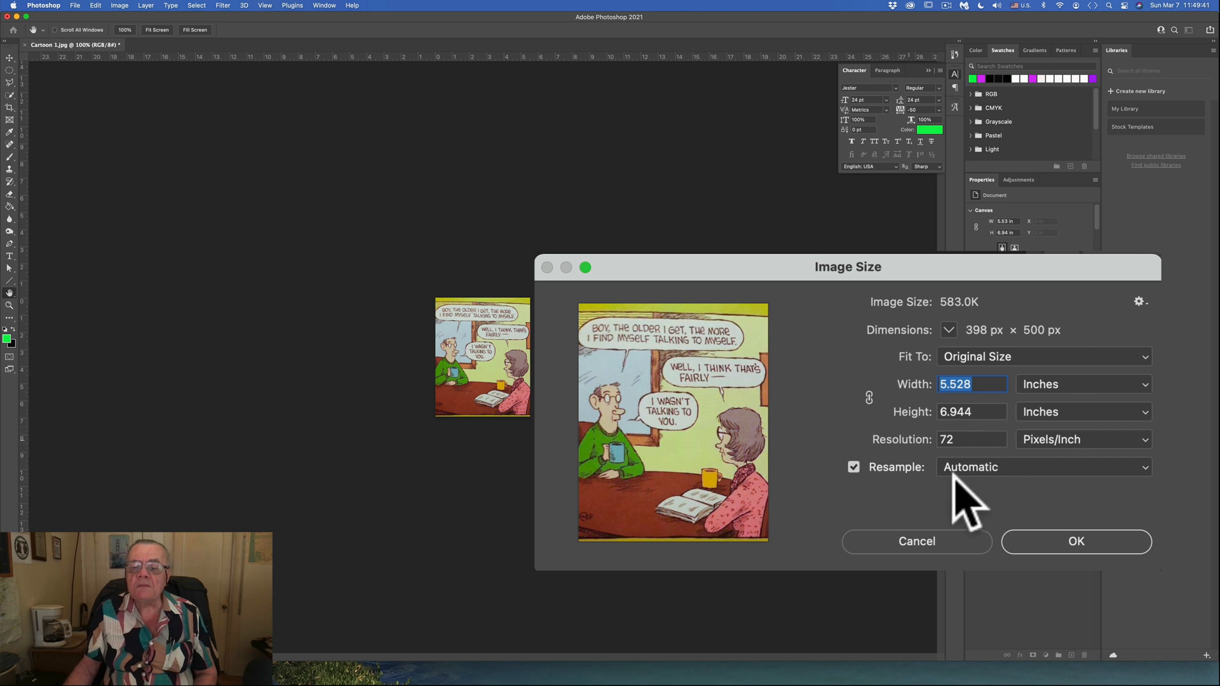
click(852, 464)
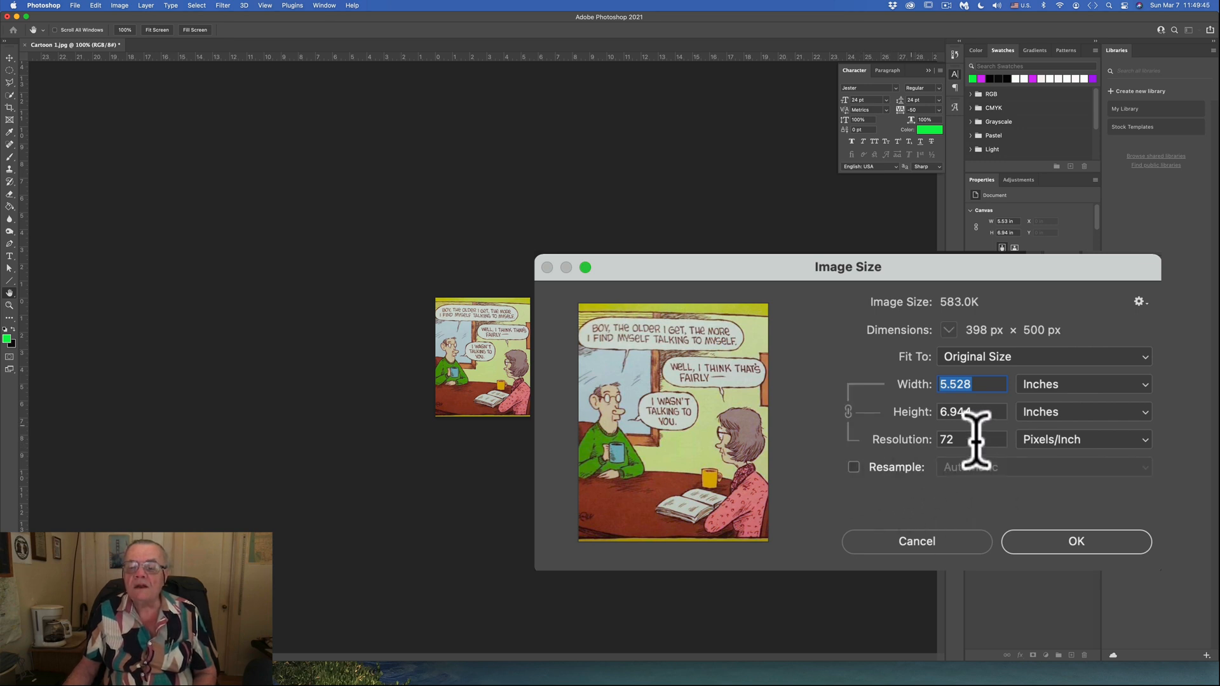
double_click(976, 438)
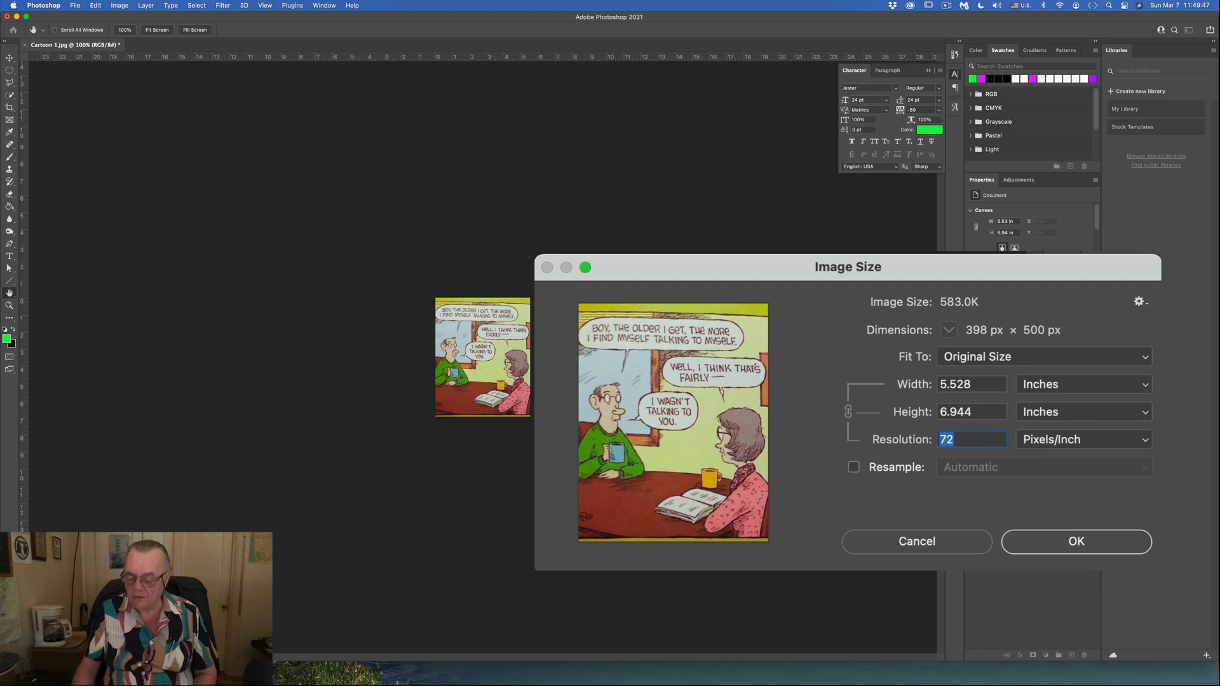
text(300)
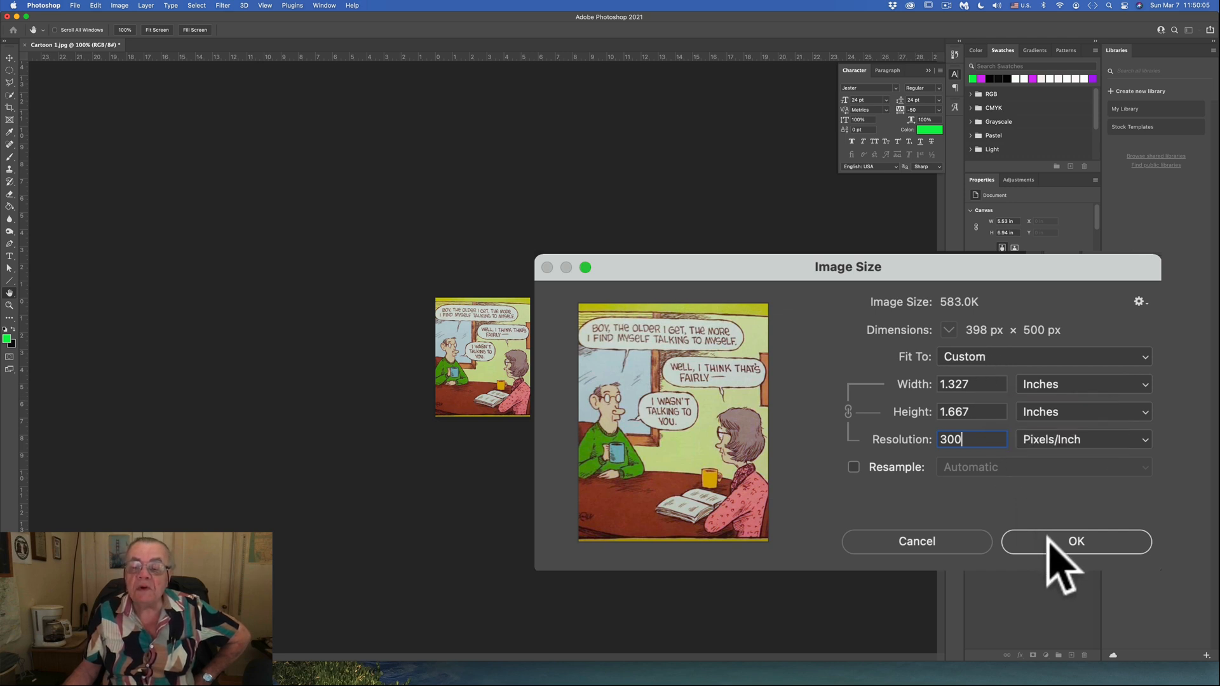
click(948, 483)
key(z)
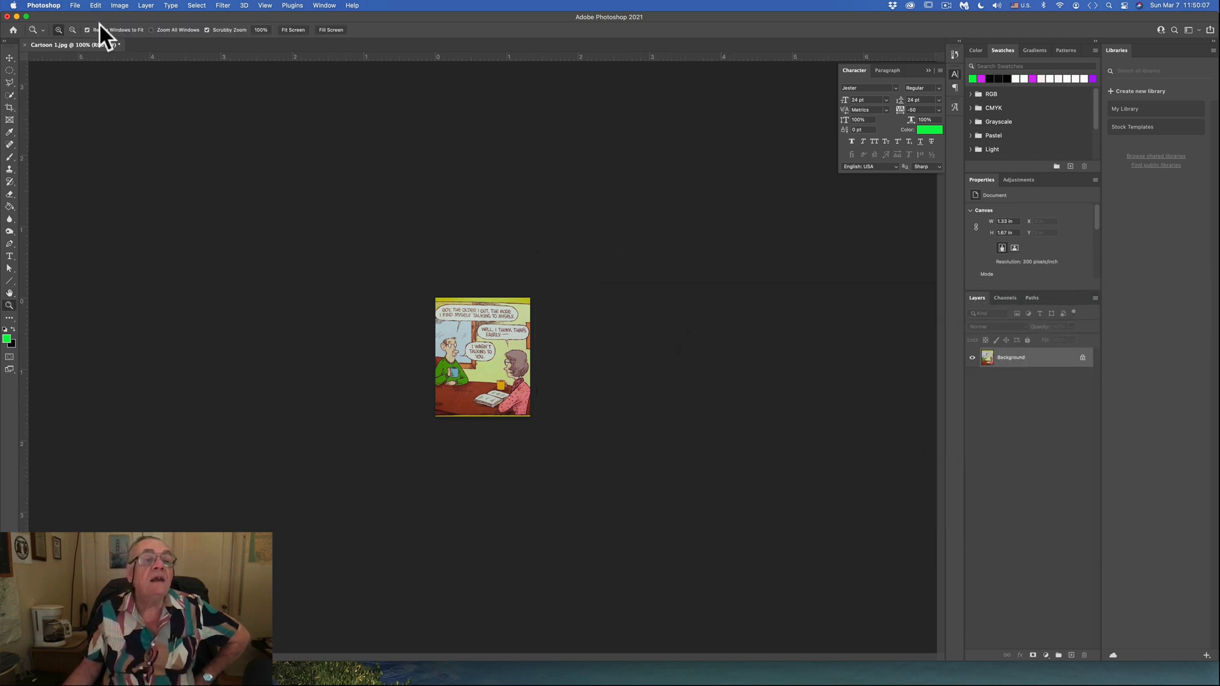
Upscale the cartoon 4x with the Topaz Gigapixel AI automation and apply the result
click(71, 5)
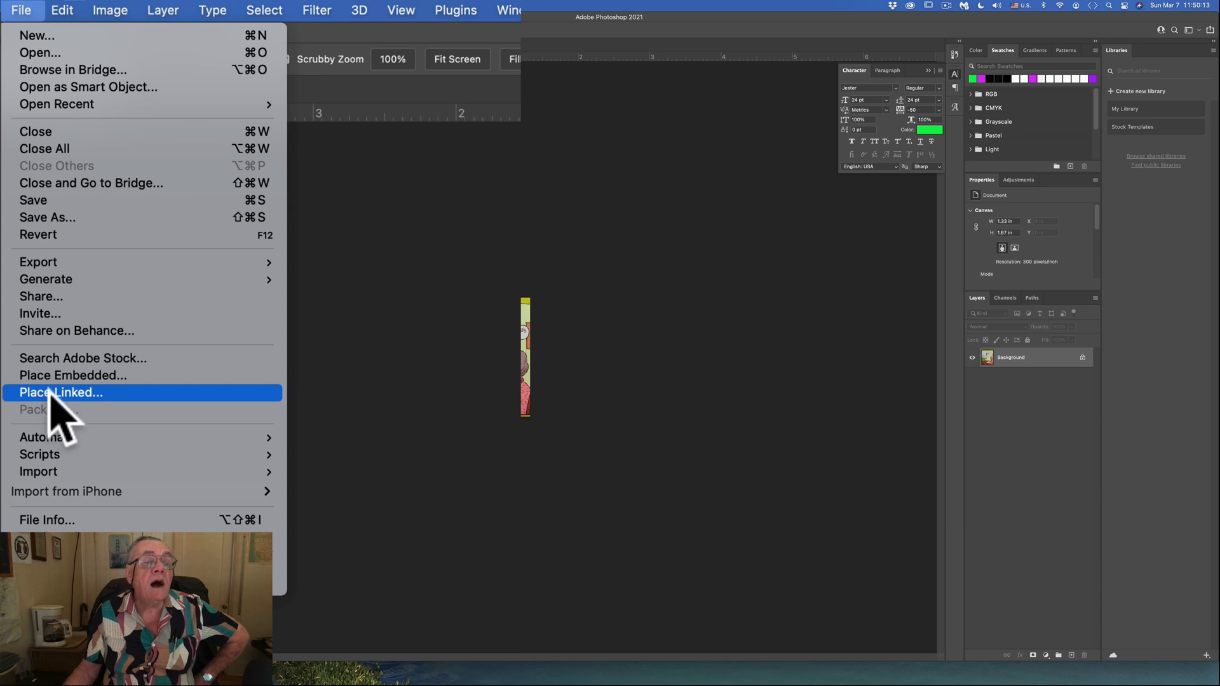
mouse_move(51, 437)
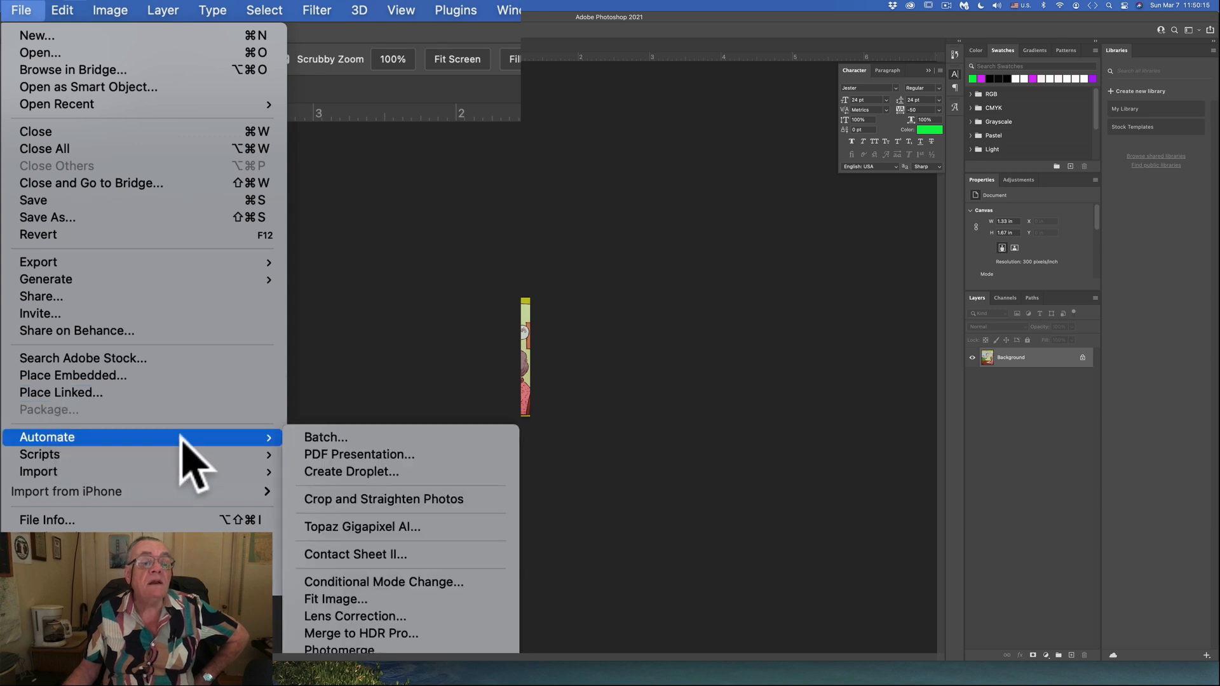
click(373, 528)
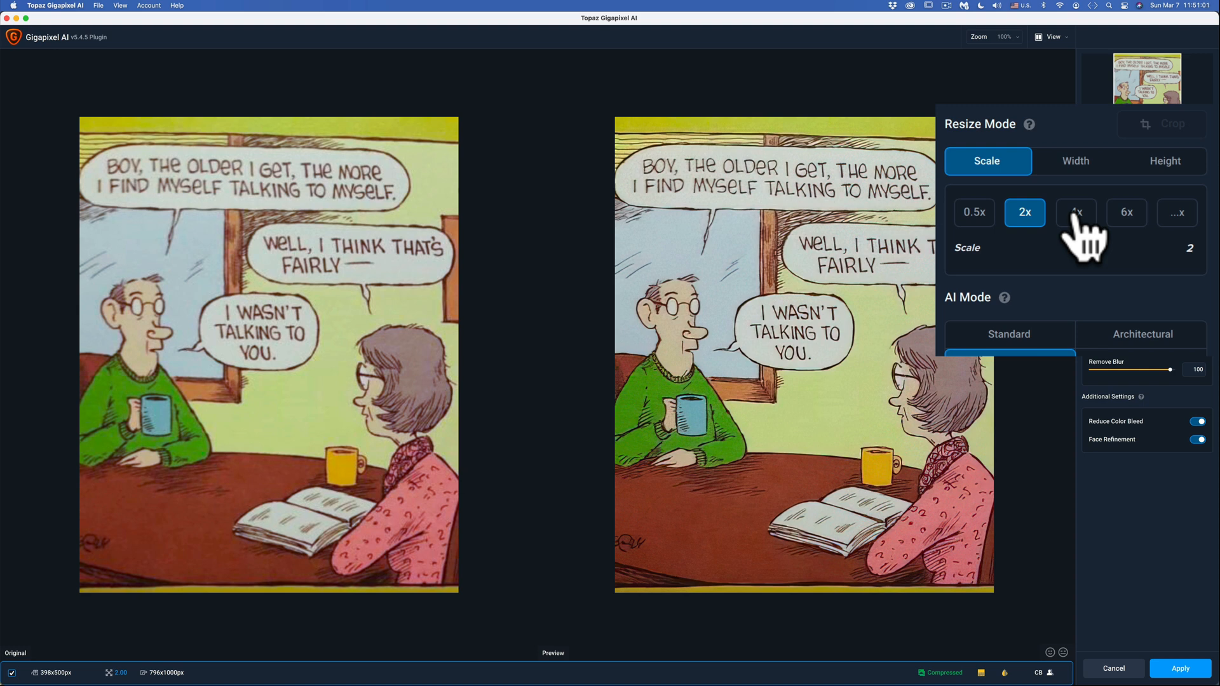
click(1148, 222)
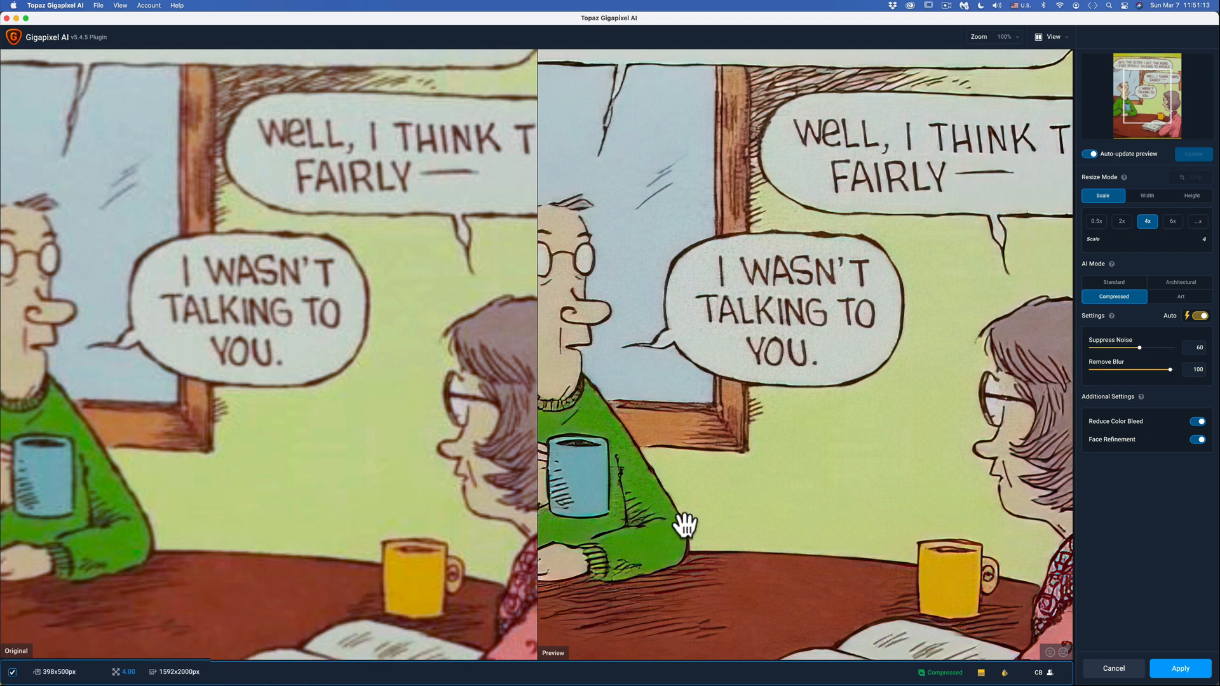
click(1179, 668)
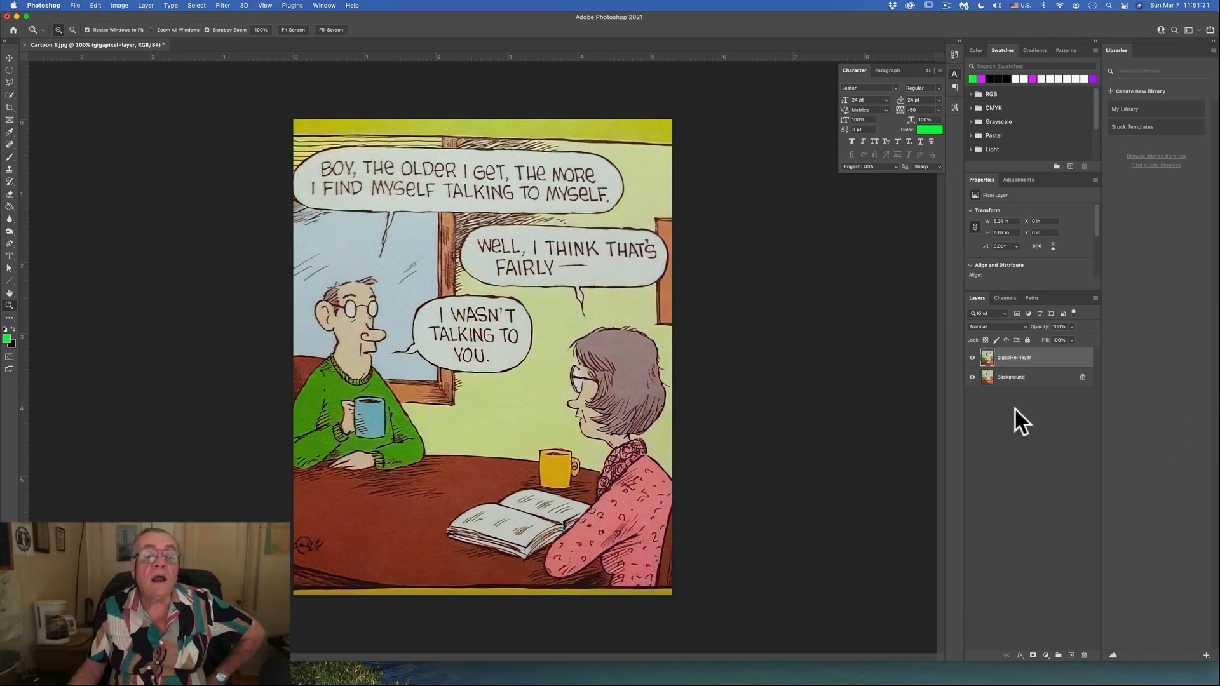
Check the upscaled cartoon's dimensions and resolution in Image Size
click(120, 6)
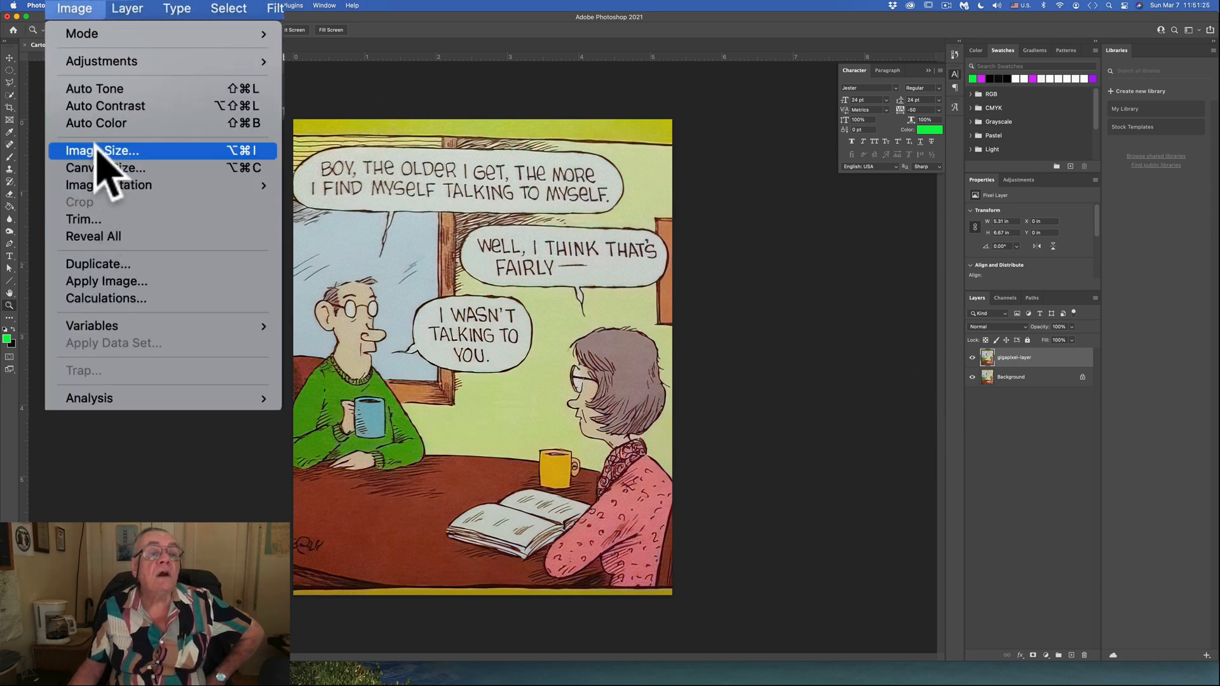
click(122, 87)
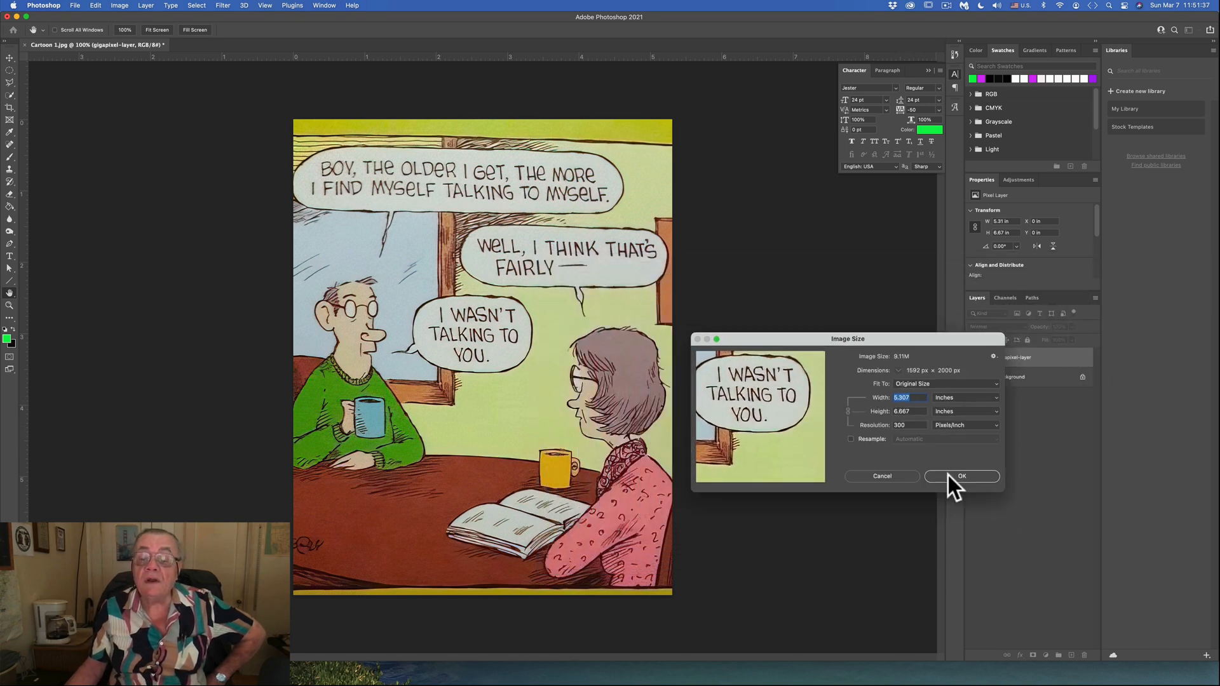
click(960, 476)
key(z)
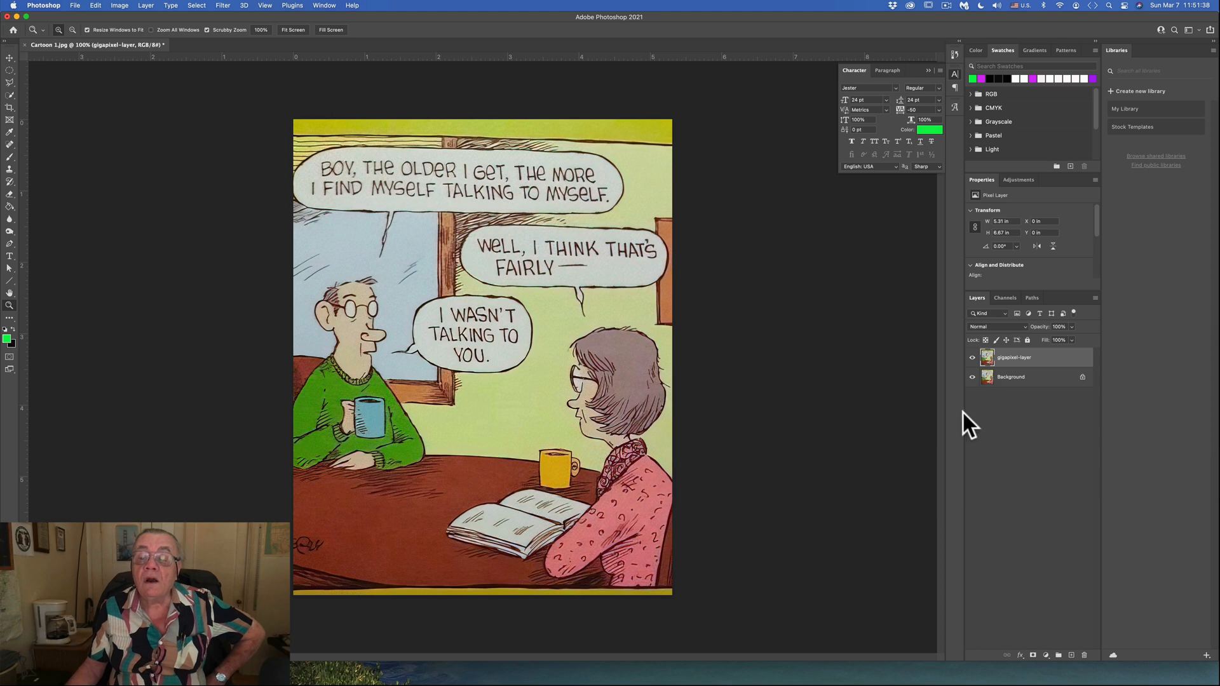
click(973, 357)
click(967, 372)
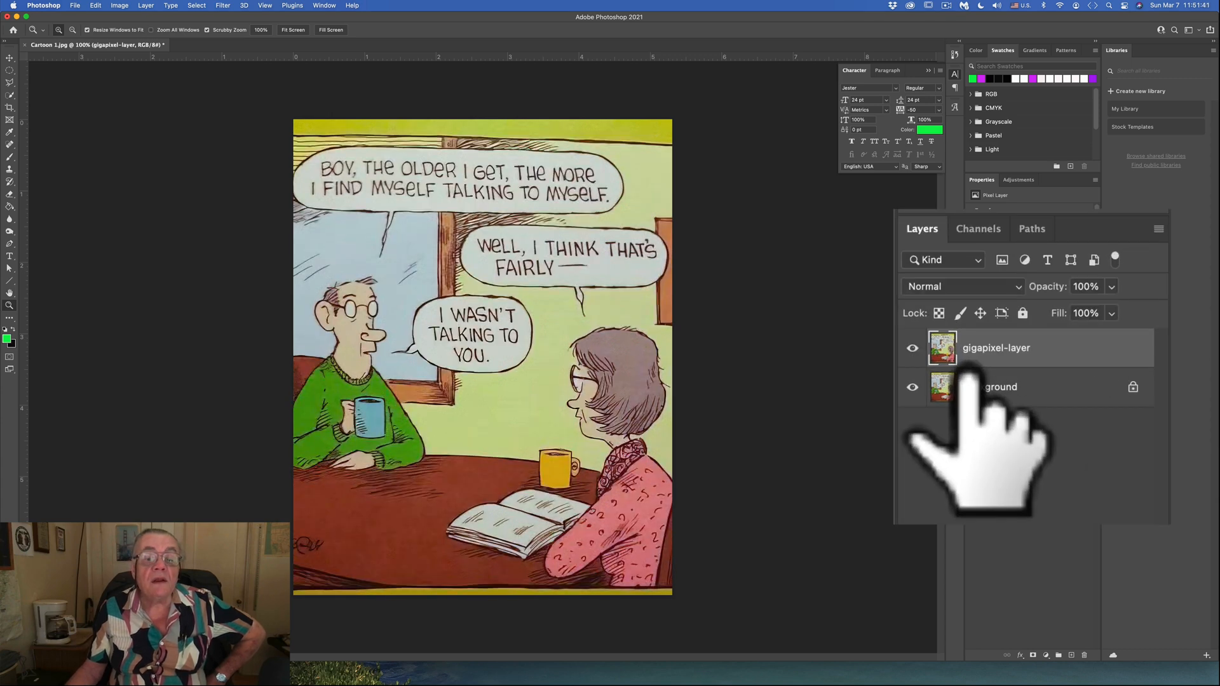